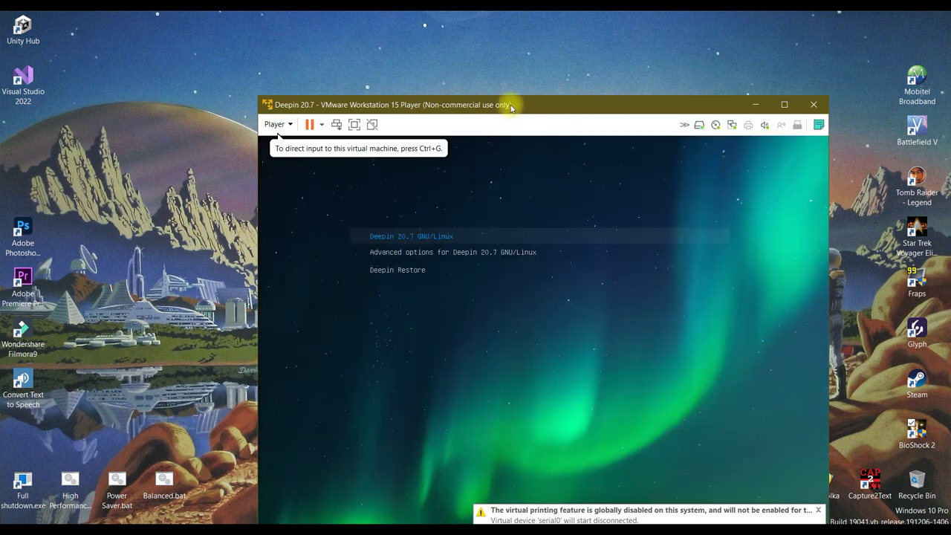
- Move the Deepin 20.7 virtual machine window up and leftwards on the host desktop
drag(510, 106, 458, 36)
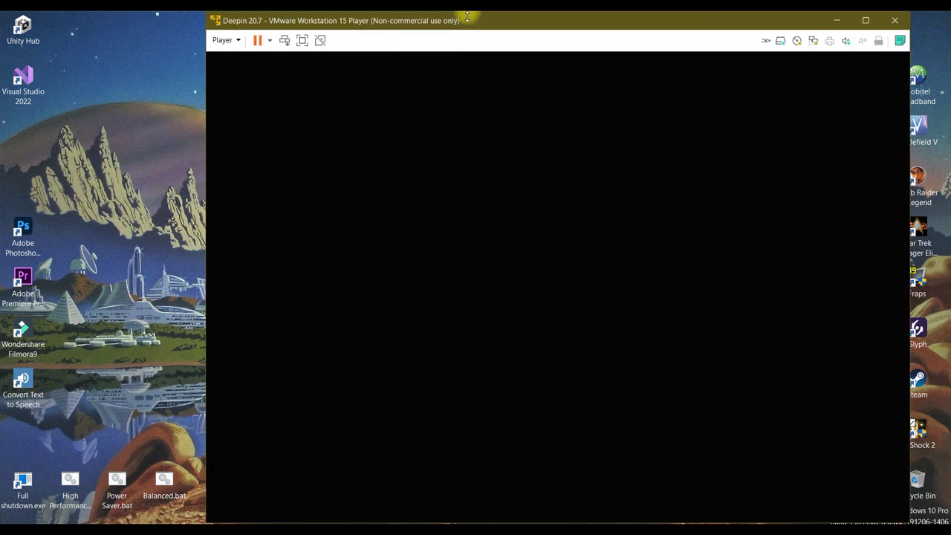
drag(503, 19, 396, 22)
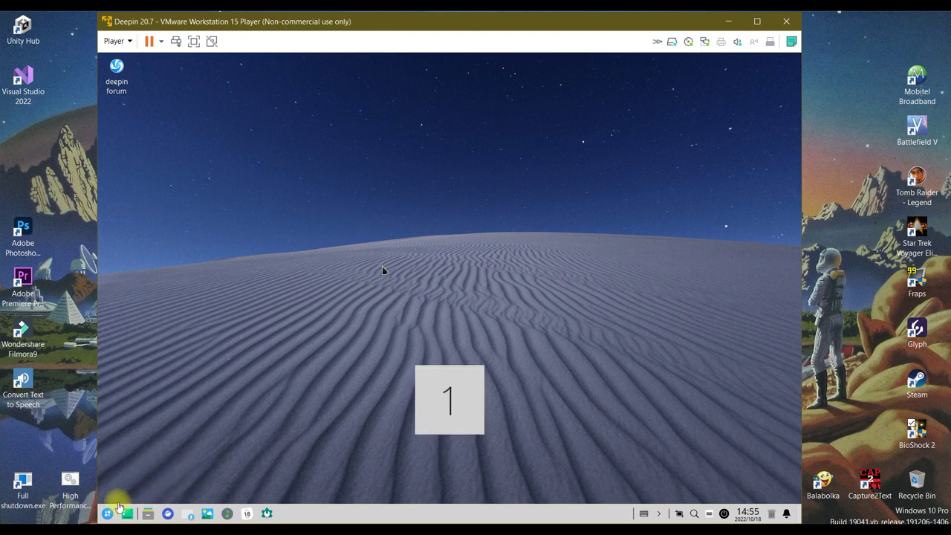
- View the Deepin launcher's list of applications and close the launcher again
click(107, 514)
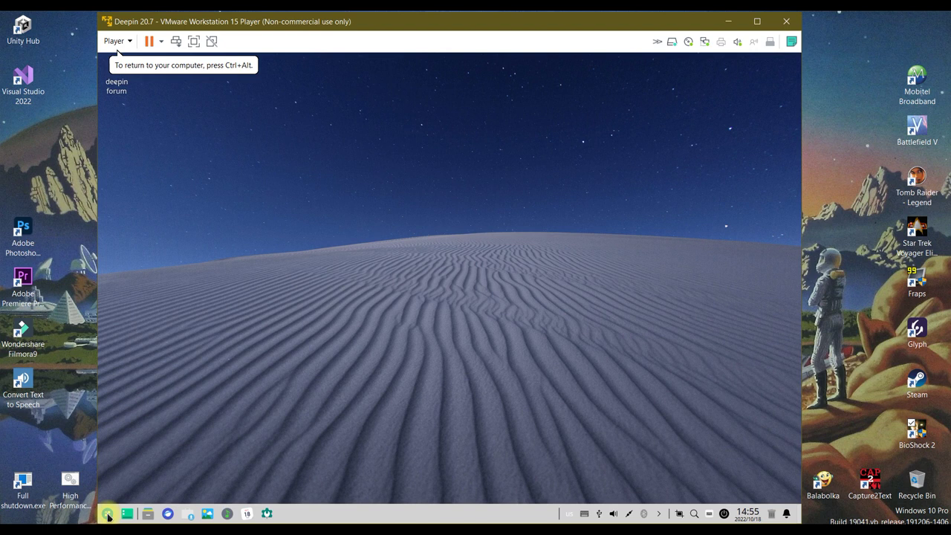
click(108, 512)
click(109, 514)
click(109, 513)
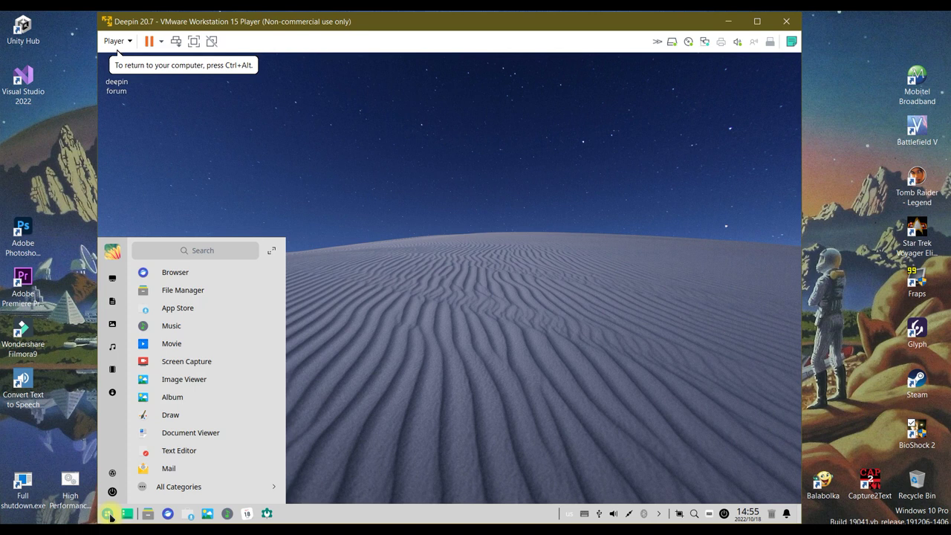
click(367, 307)
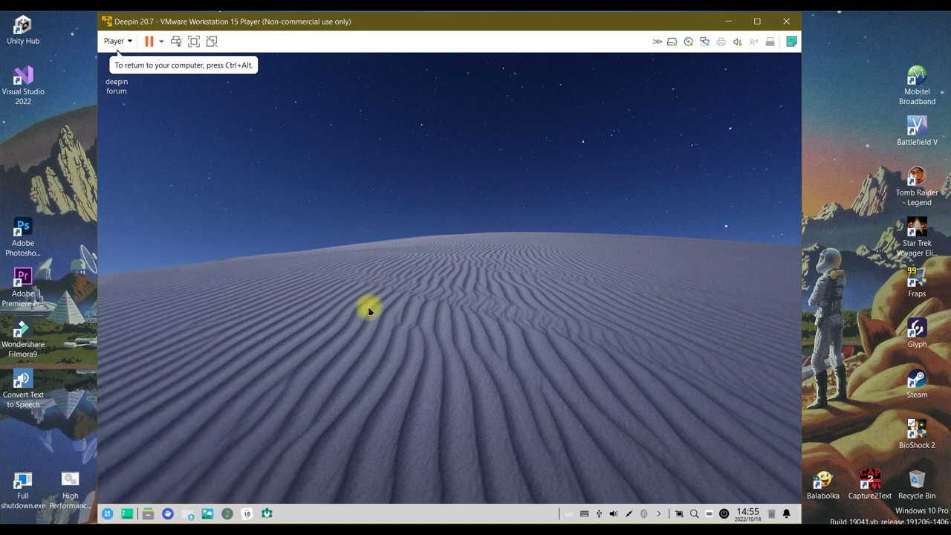
- Open Deepin's Control Center and look through the Personalization, Default Applications, Deepin ID, Display and Accounts settings
click(266, 514)
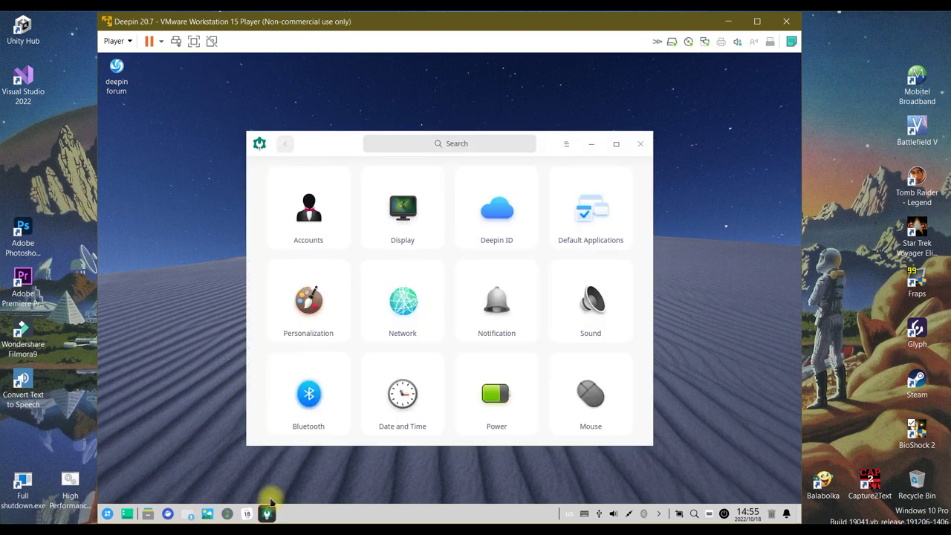
scroll(476, 320, down, 2)
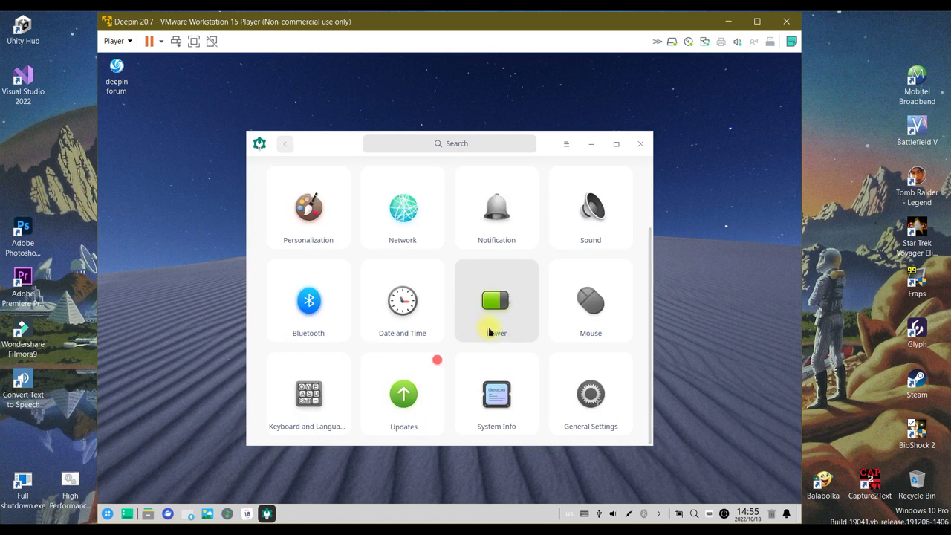
scroll(482, 327, up, 2)
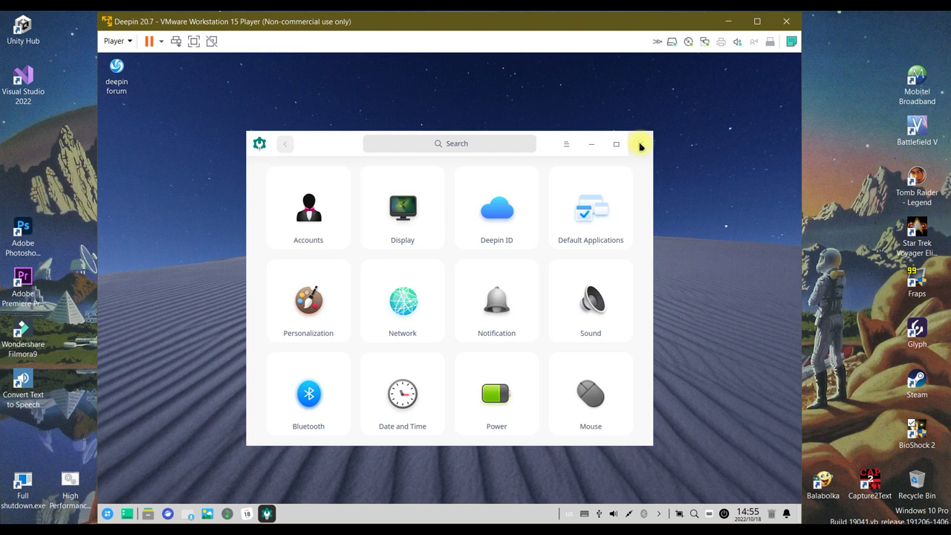
click(310, 298)
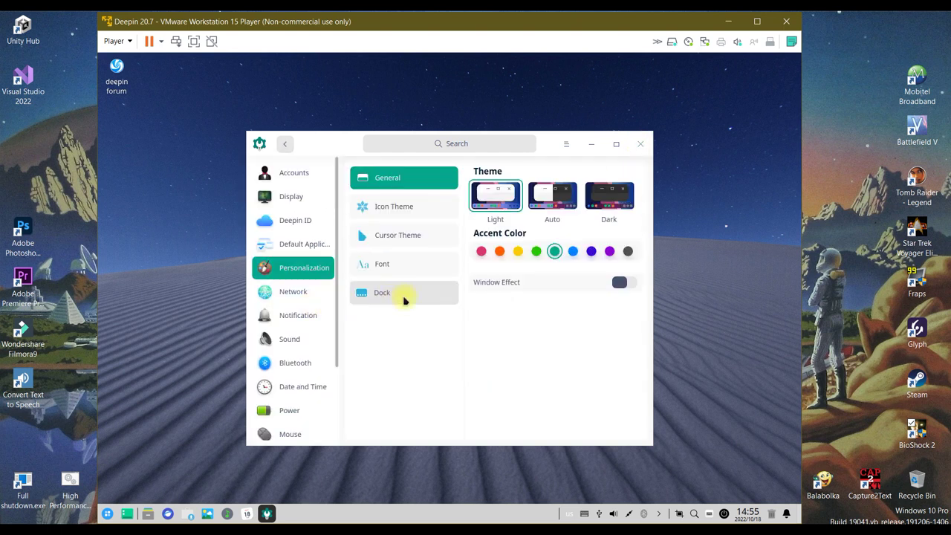
click(298, 243)
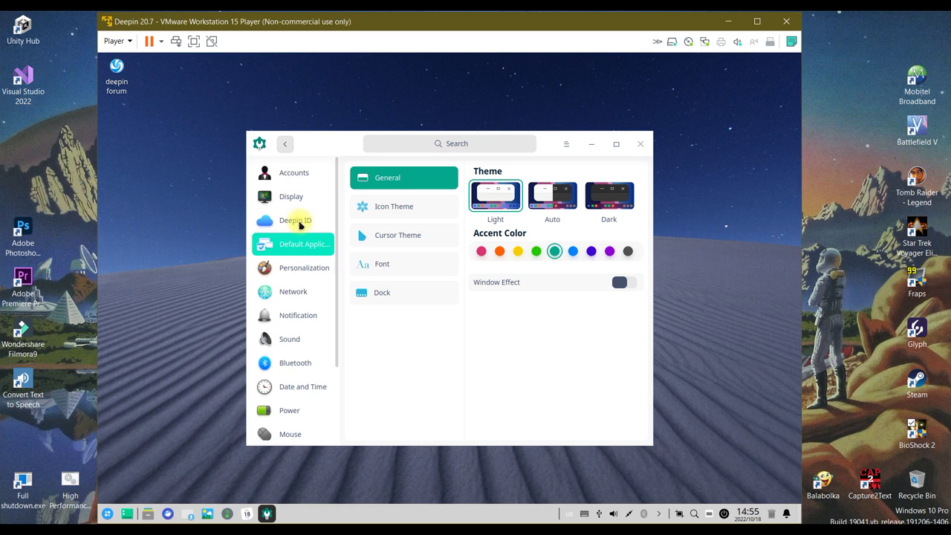
click(300, 222)
click(300, 198)
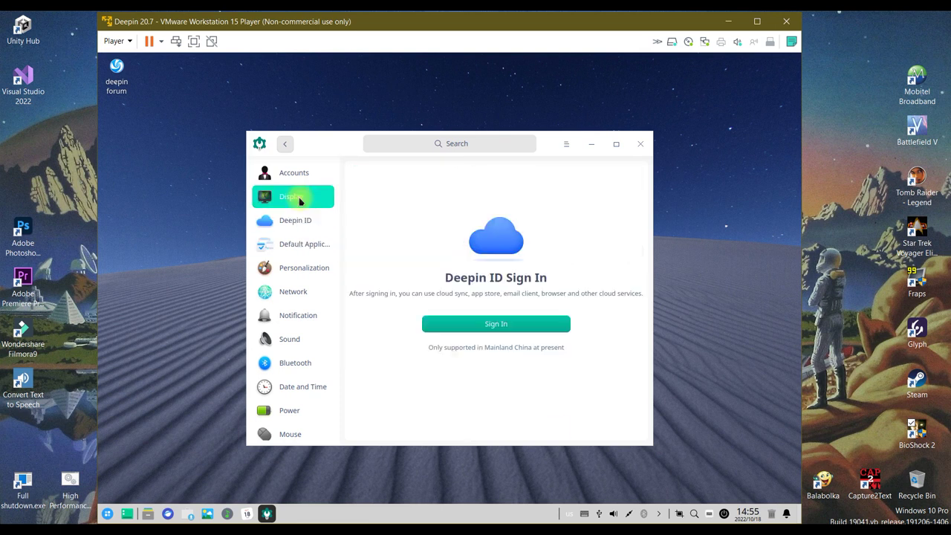
click(301, 178)
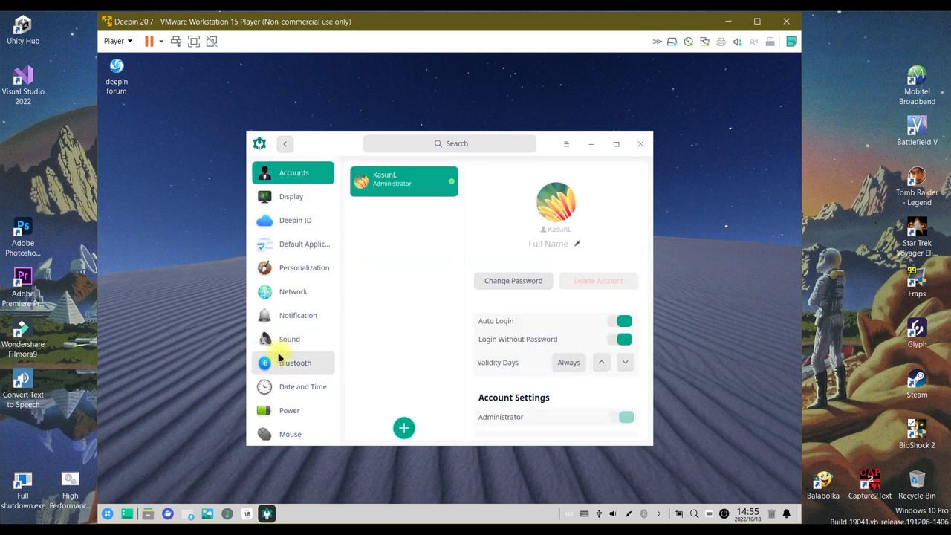
- Look through the Mouse, Power, Updates and System Info settings, ending on About This PC, and close the Control Center
scroll(279, 355, down, 2)
click(289, 333)
click(291, 309)
click(295, 381)
click(295, 404)
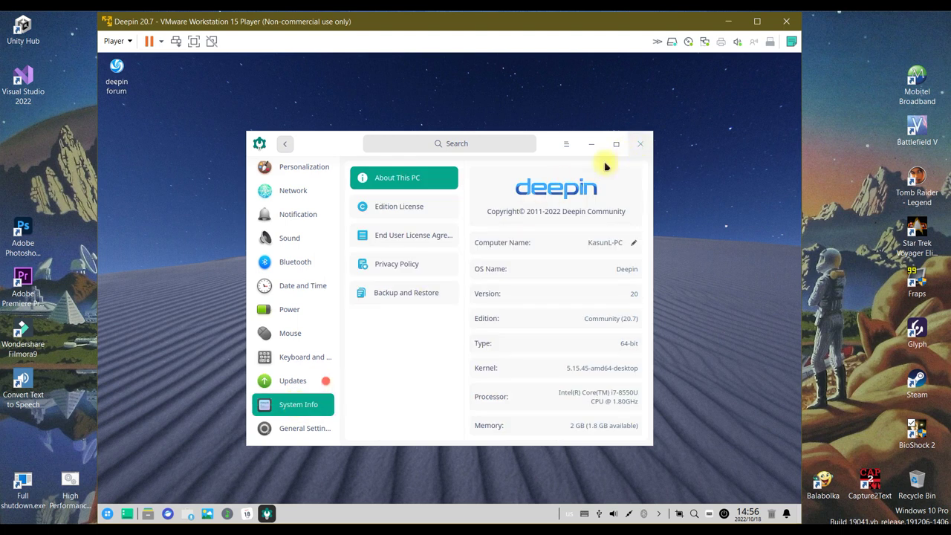
click(638, 151)
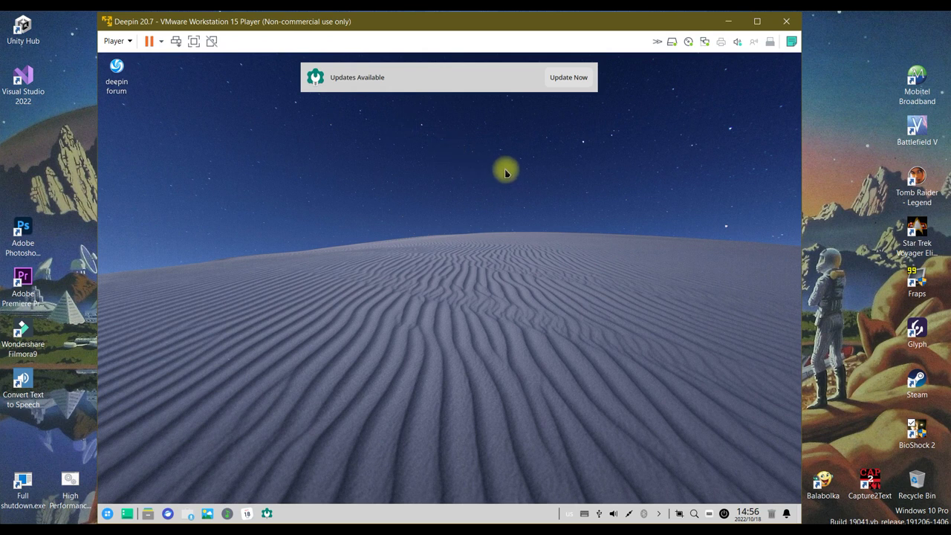
- Show all launcher categories and view the applications listed under Games and Graphics
click(108, 513)
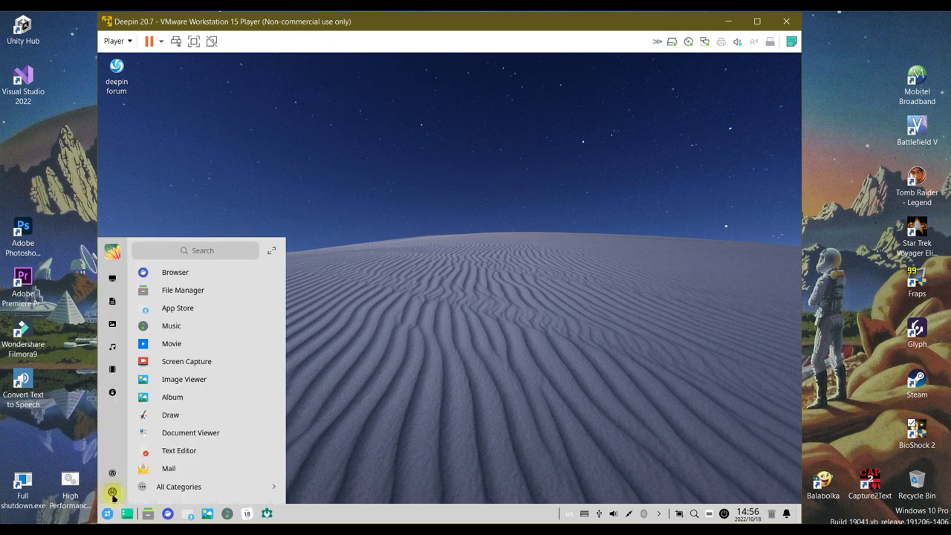
click(168, 488)
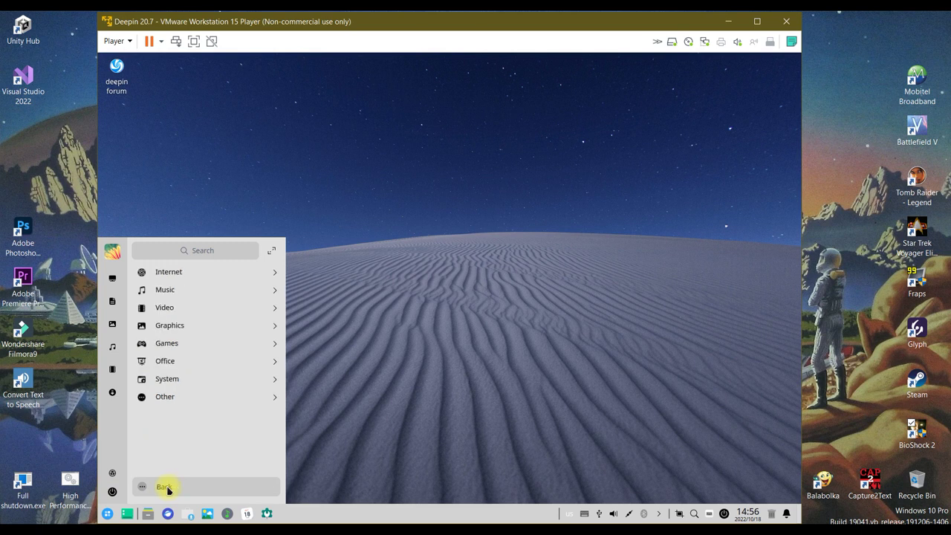
click(182, 343)
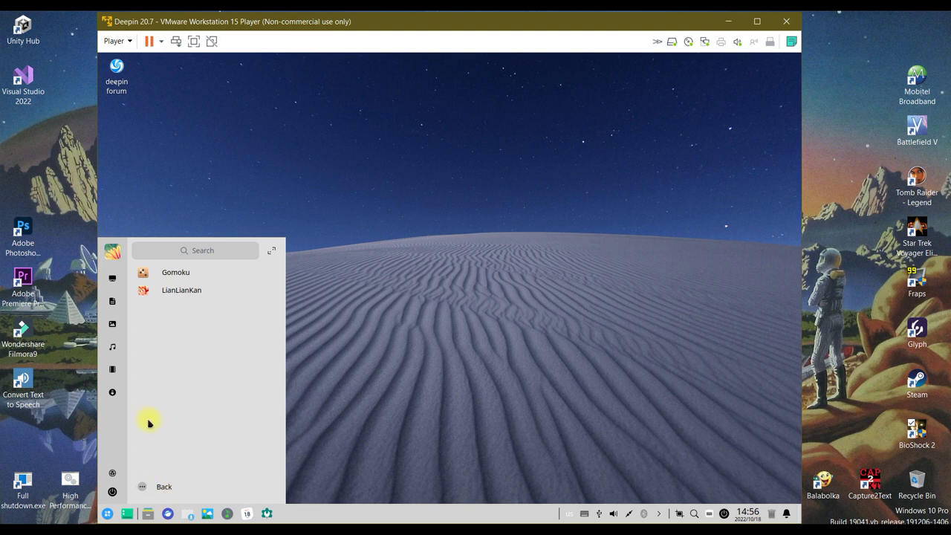
click(141, 487)
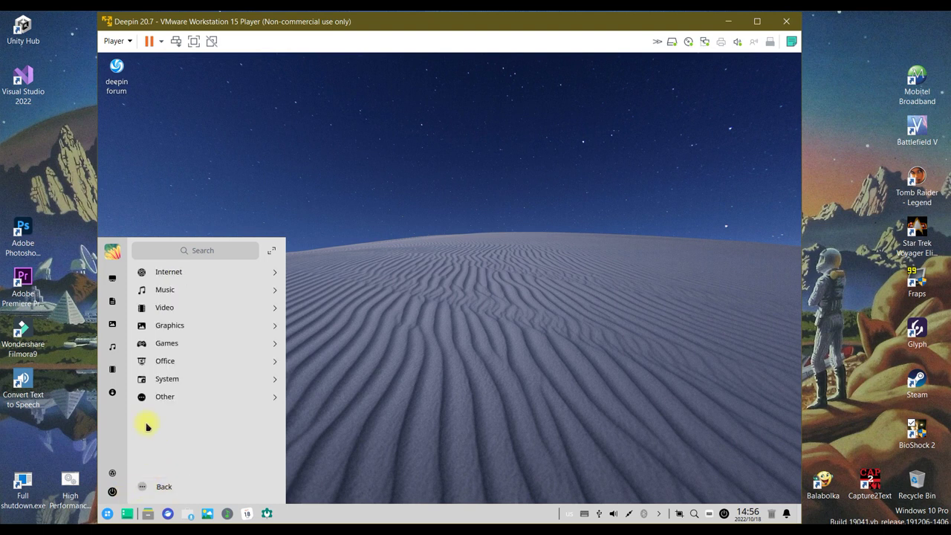
click(160, 323)
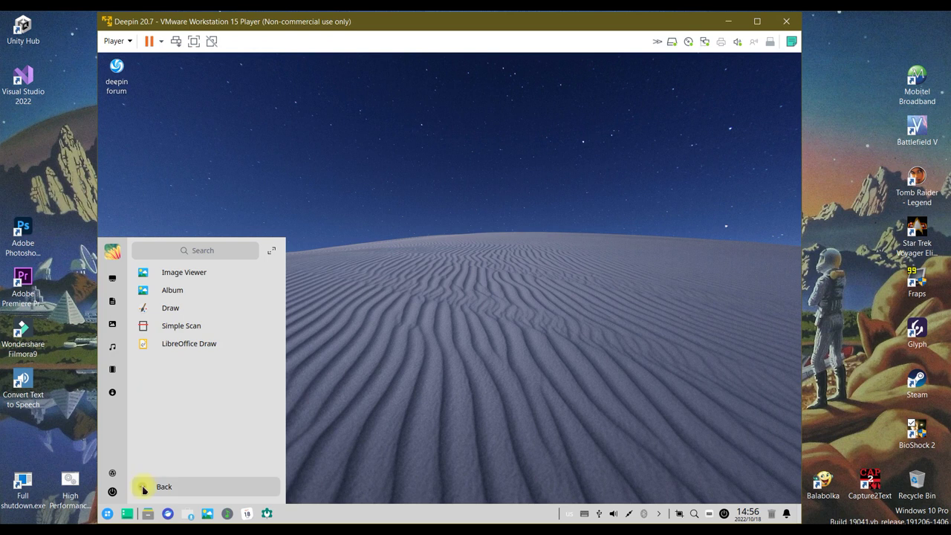
click(143, 492)
- View the full list of System applications and the Video applications in the launcher categories
click(178, 378)
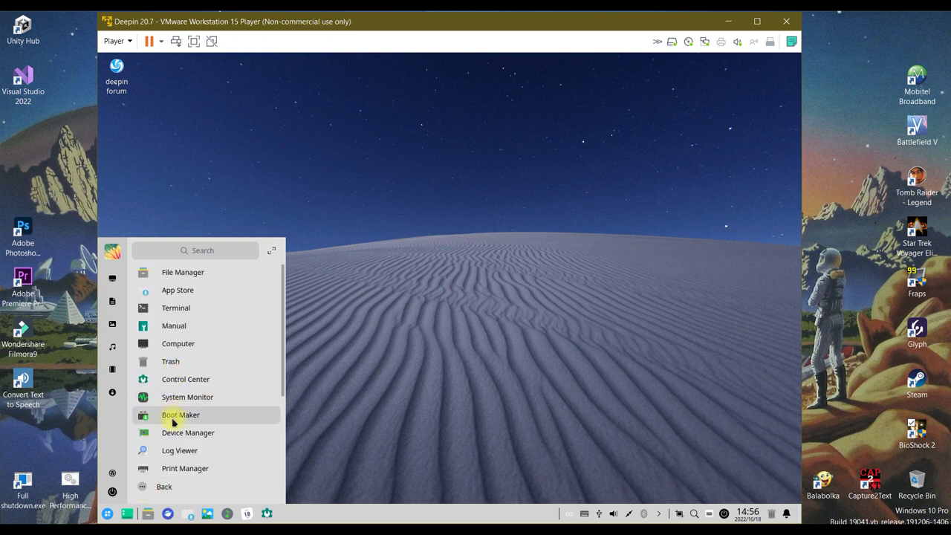
scroll(188, 430, down, 5)
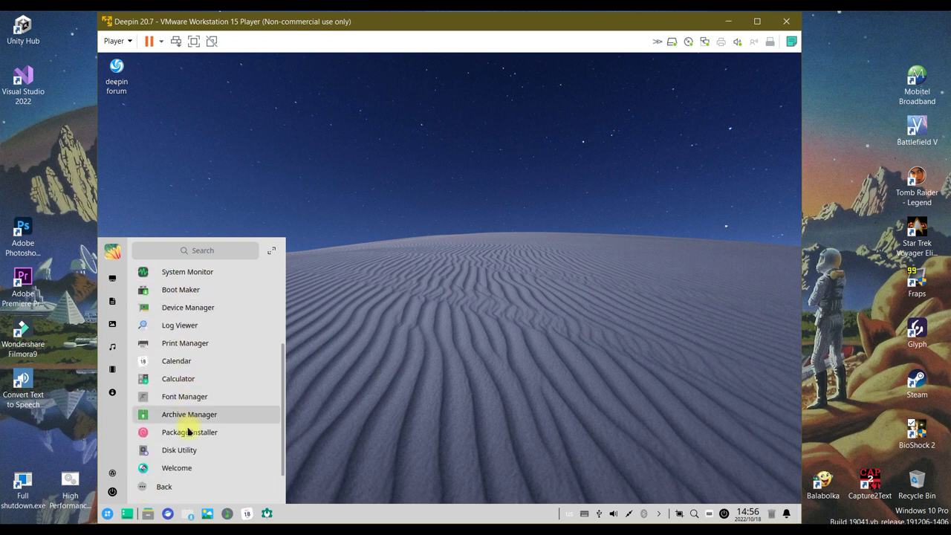
scroll(187, 431, up, 5)
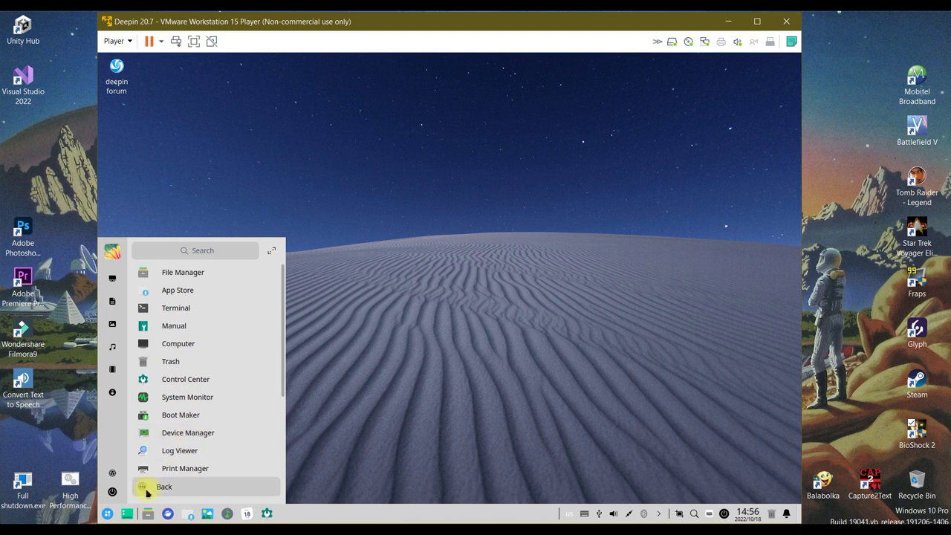
click(148, 490)
click(179, 308)
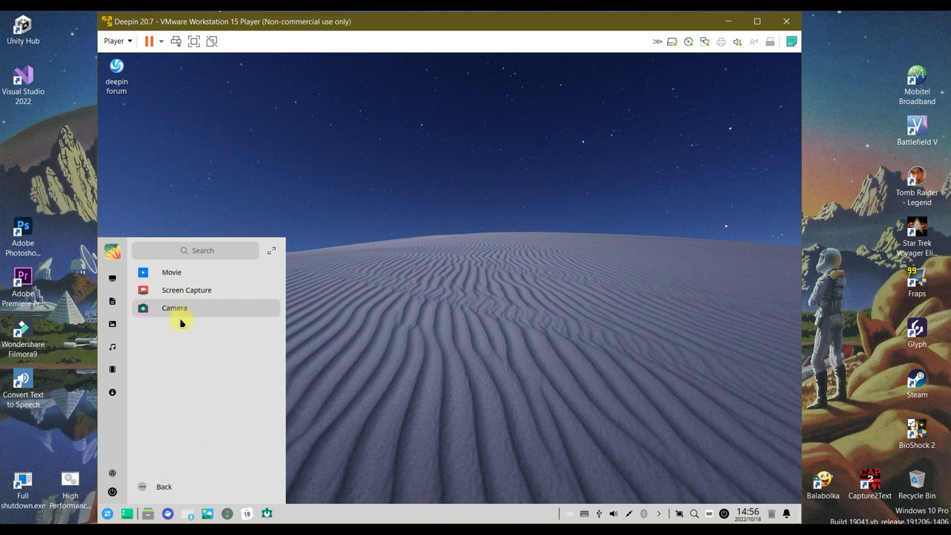
click(144, 486)
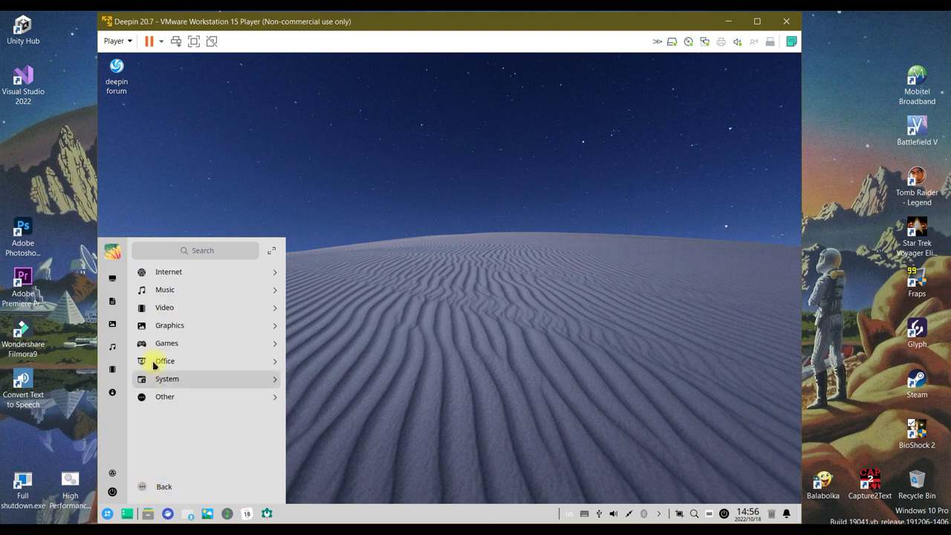
- View the applications listed in the launcher's Internet and Office categories
click(183, 274)
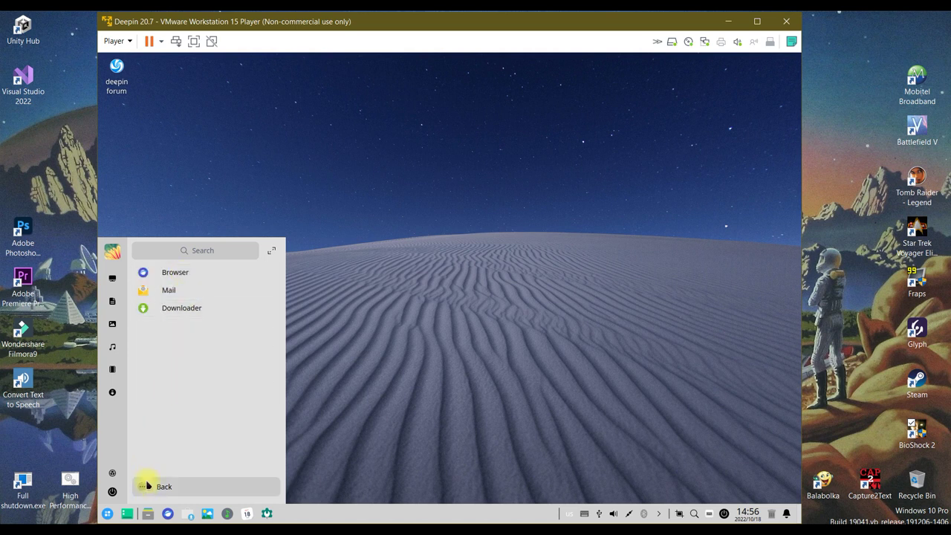
click(148, 482)
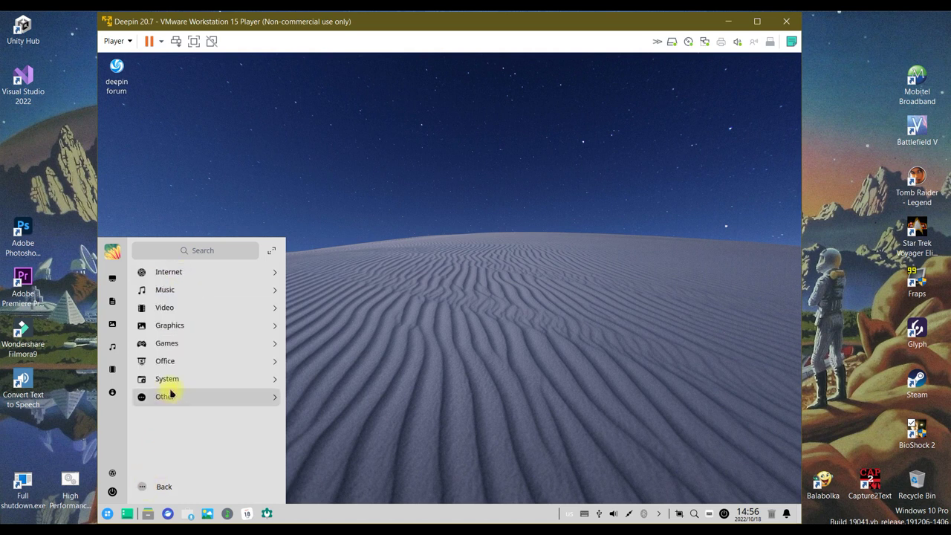
click(173, 361)
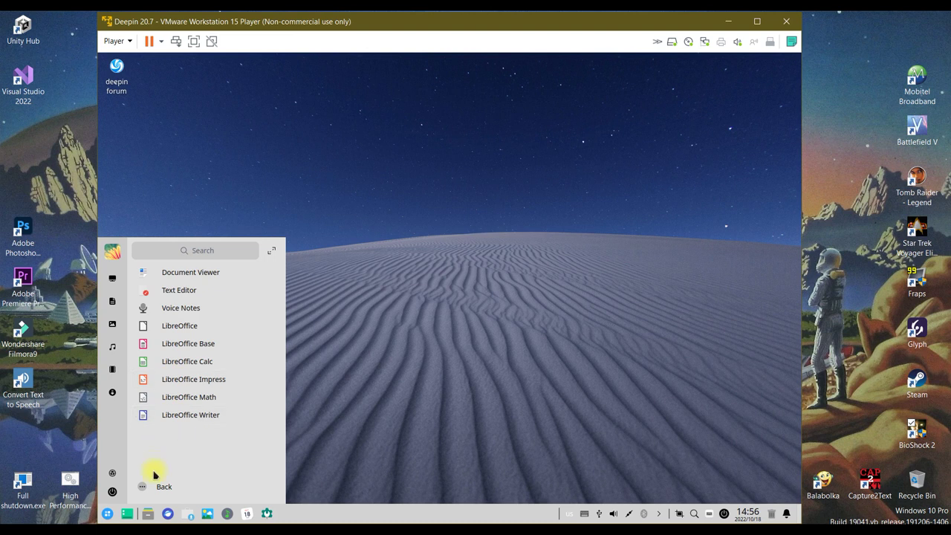
click(148, 489)
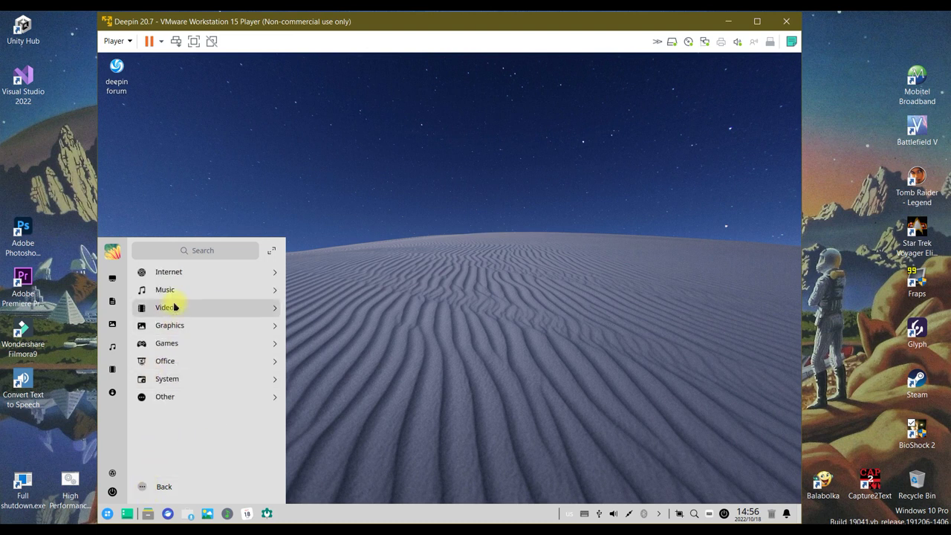
- View the launcher's Music and Other categories and return to the category list
click(182, 291)
click(144, 487)
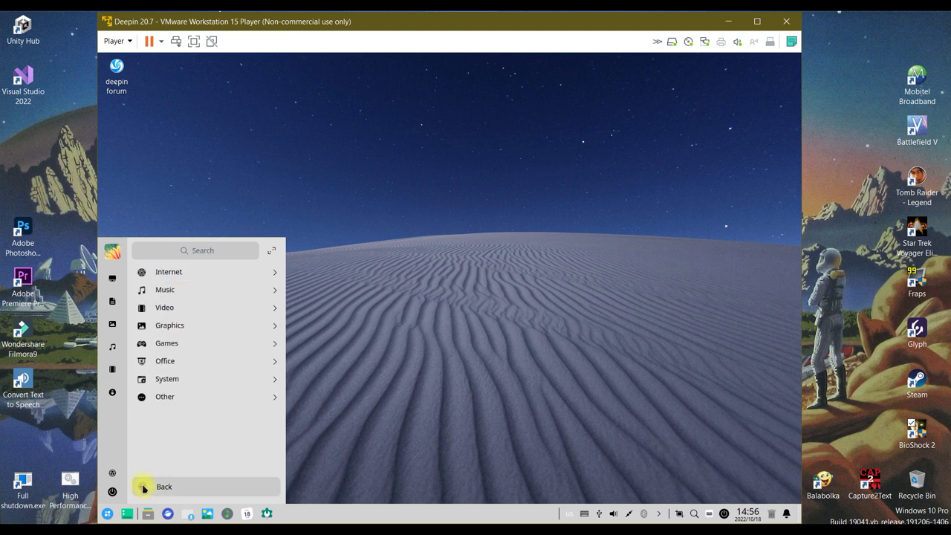
click(160, 396)
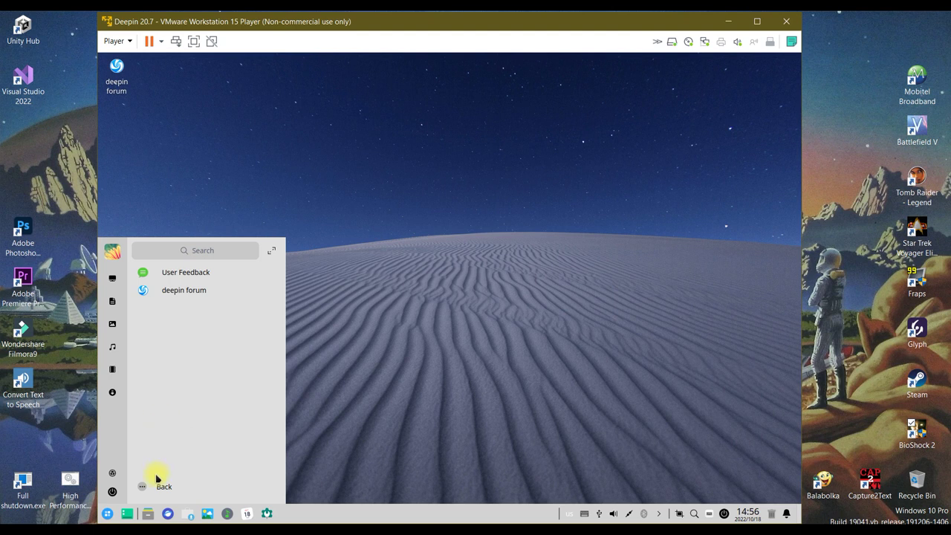
click(148, 488)
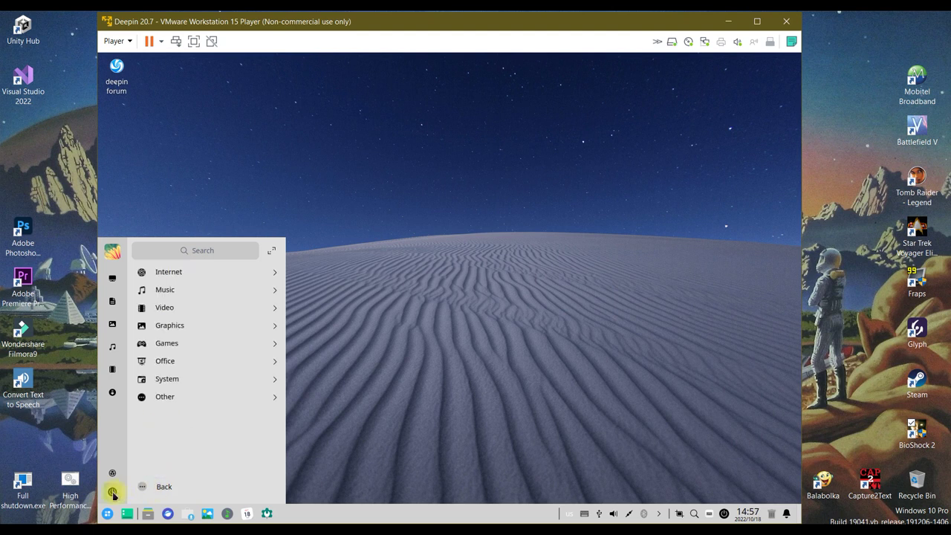
- Shut down the Deepin virtual machine from the launcher's power options
click(112, 492)
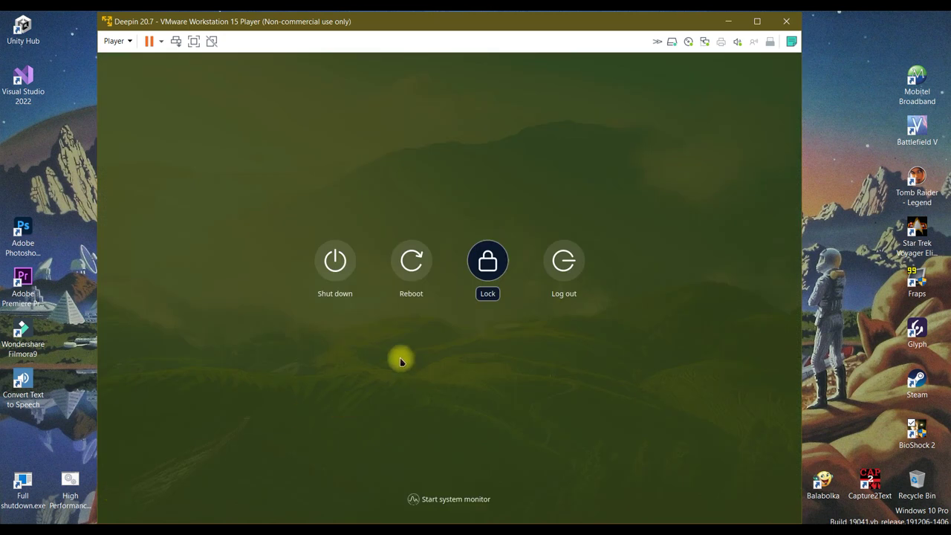
click(341, 270)
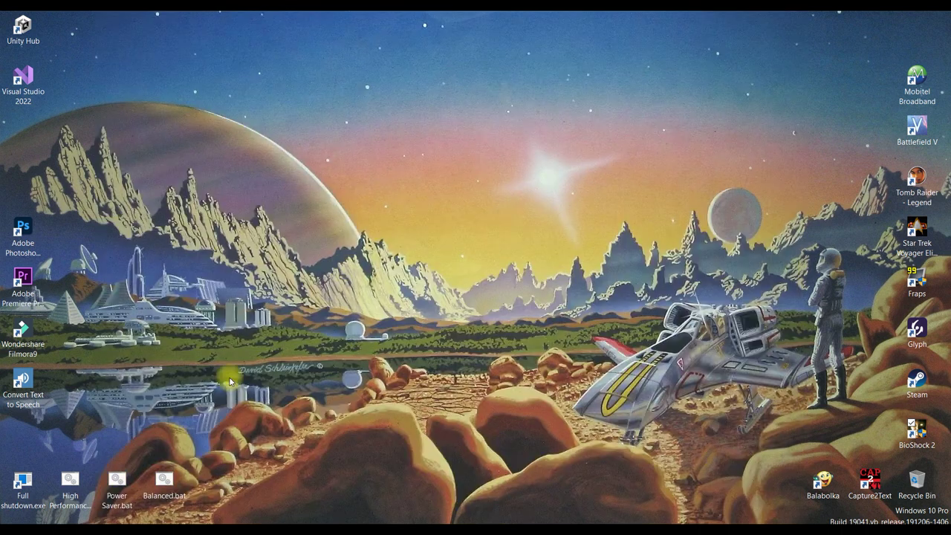
- Launch VMware Workstation 15 Player from the Windows host
key(super)
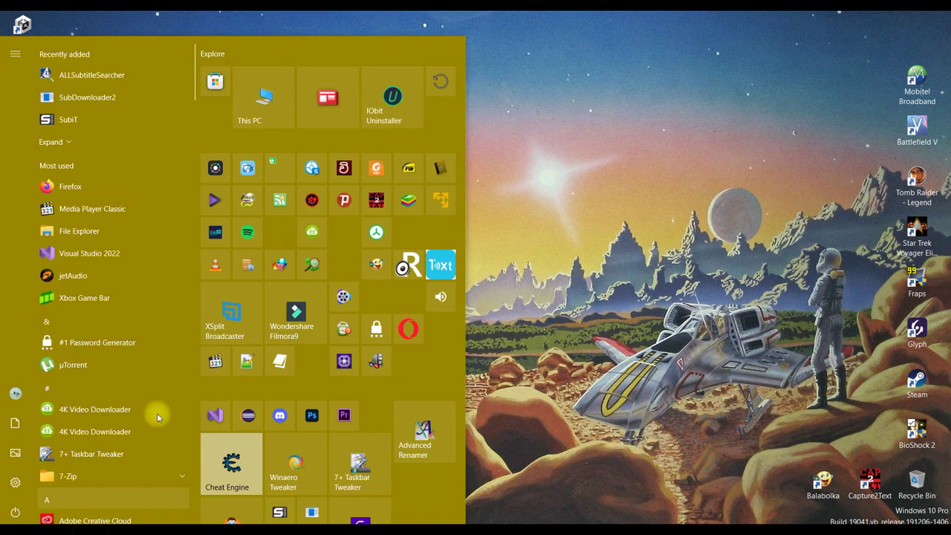
click(438, 200)
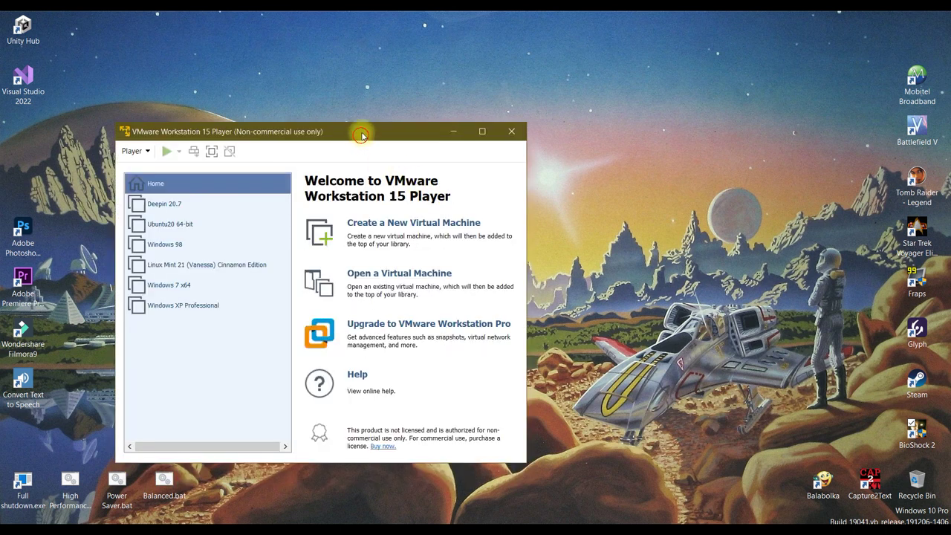
- Start the Linux Mint 21 (Vanessa) Cinnamon Edition virtual machine and reposition its window on the host desktop
drag(361, 140, 416, 95)
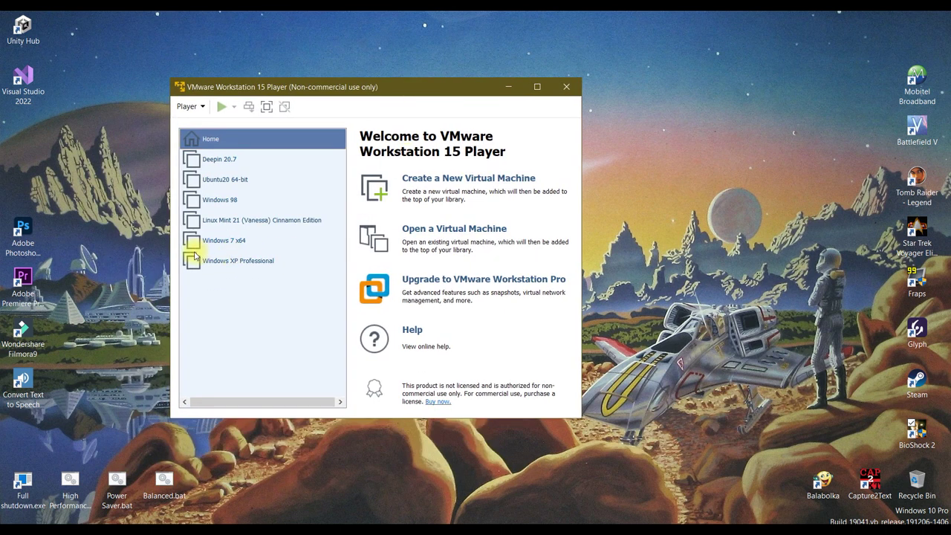
click(230, 222)
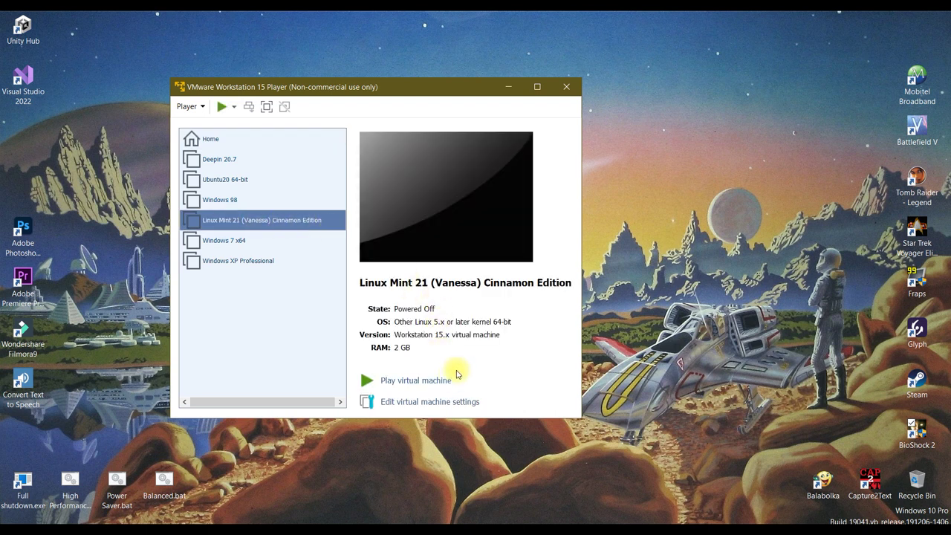
click(429, 381)
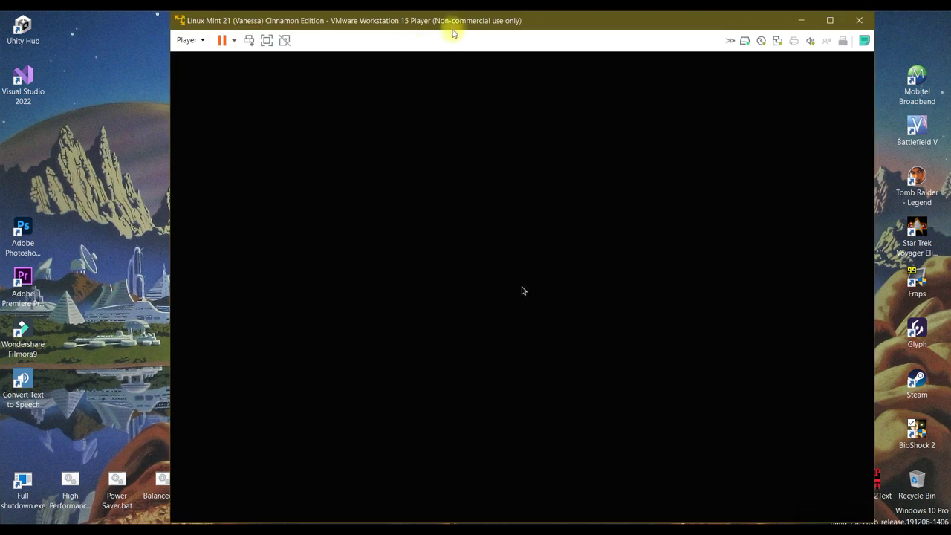
drag(454, 21, 379, 24)
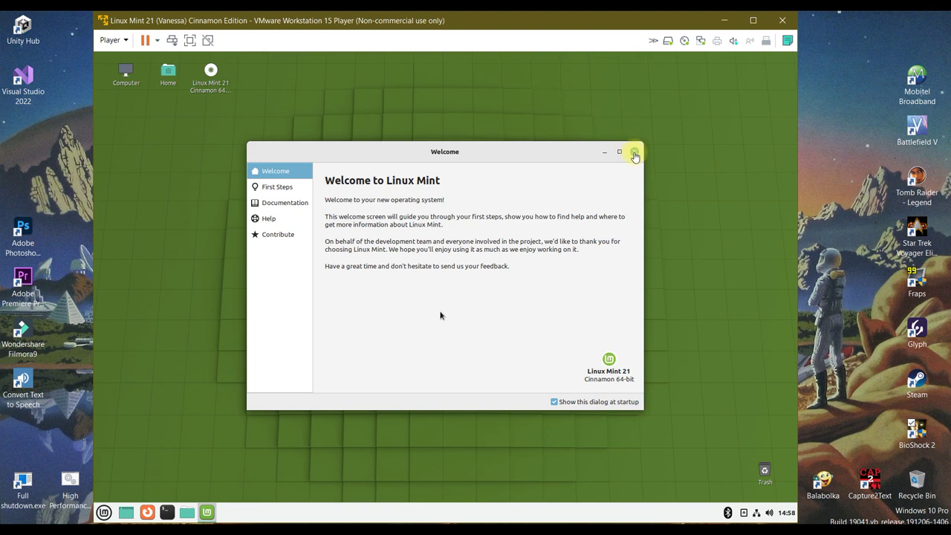
- Close the Linux Mint Welcome window and browse the complete application list in the Mint menu
click(634, 154)
click(635, 154)
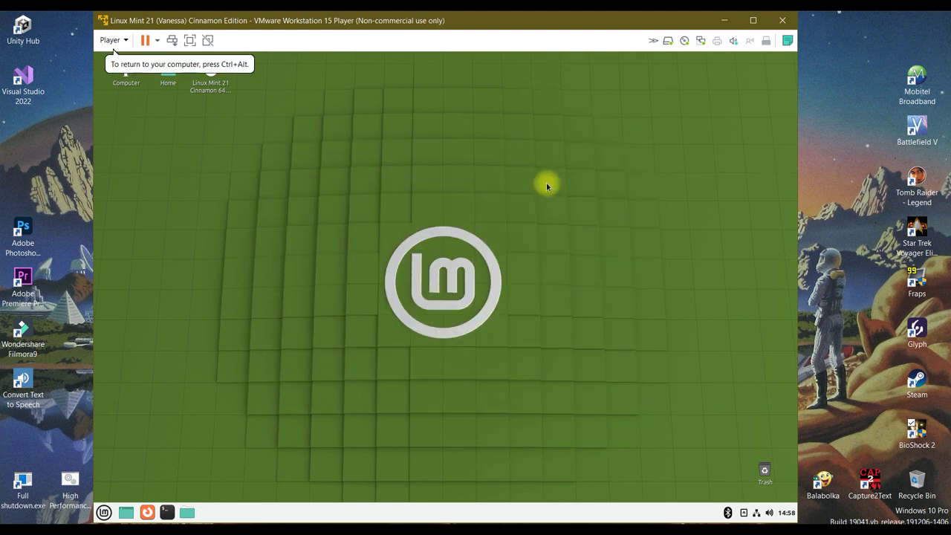
click(103, 512)
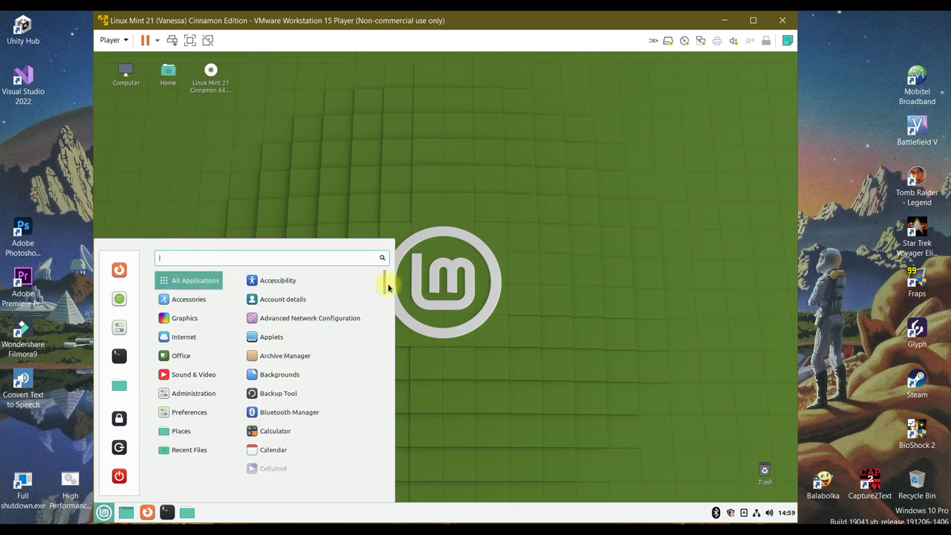
drag(384, 284, 382, 476)
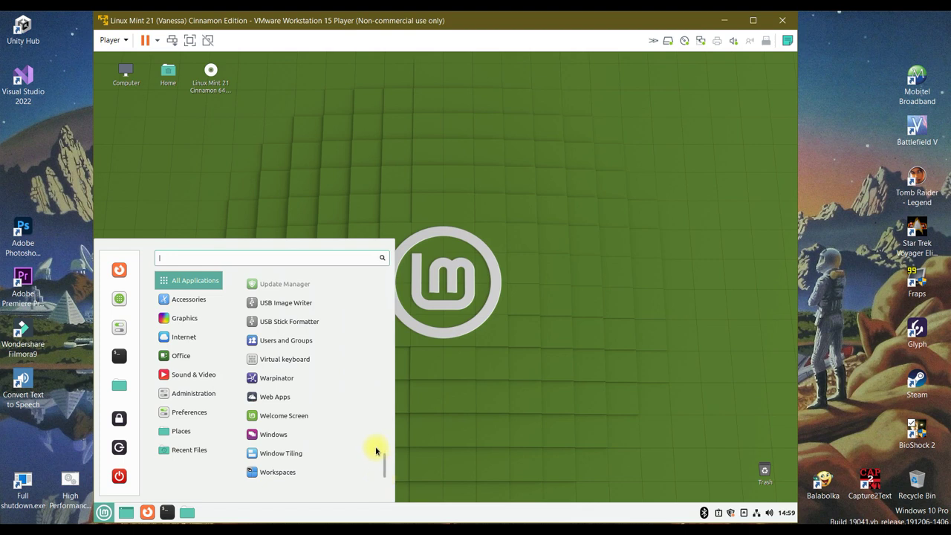
- Look through the Mint menu's Preferences category, open System Settings from it and maximize the window
mouse_move(200, 417)
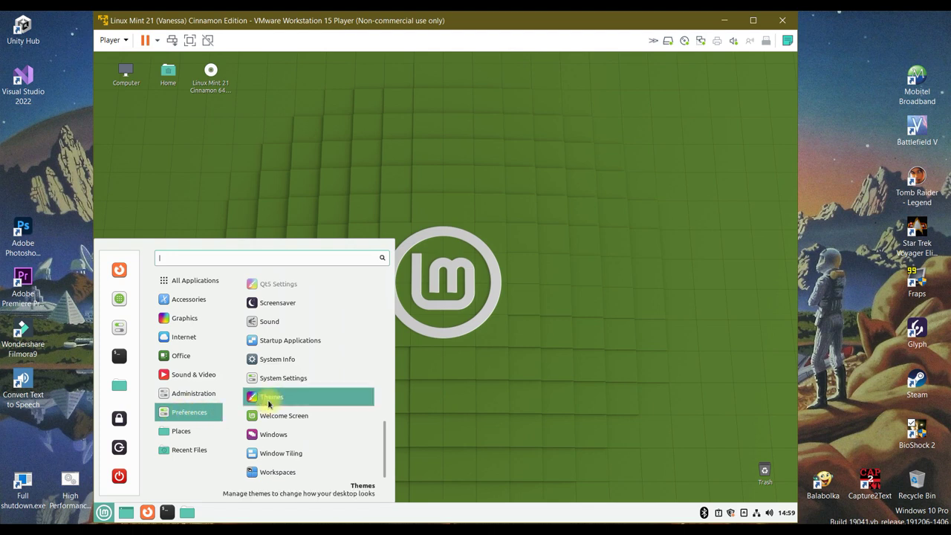
scroll(282, 364, up, 4)
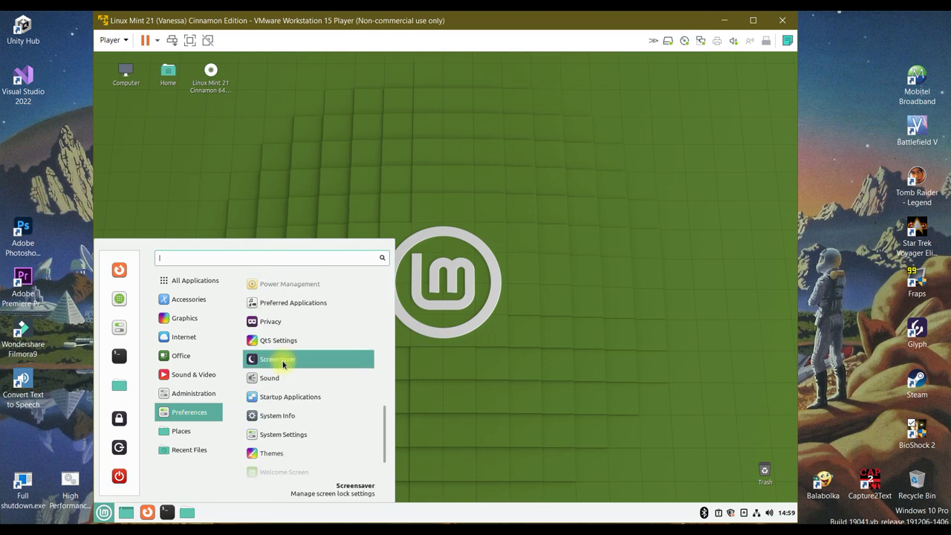
scroll(282, 364, up, 5)
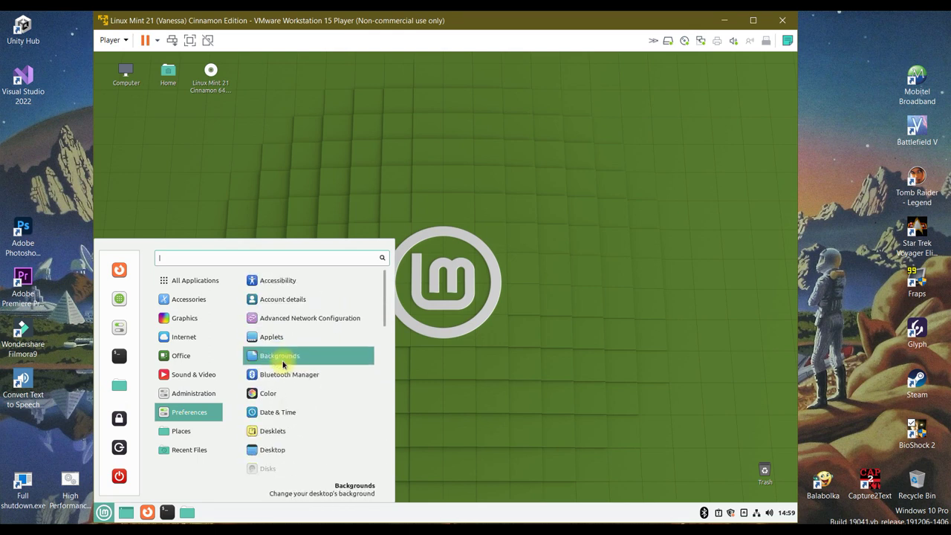
scroll(279, 402, down, 1)
scroll(280, 402, down, 4)
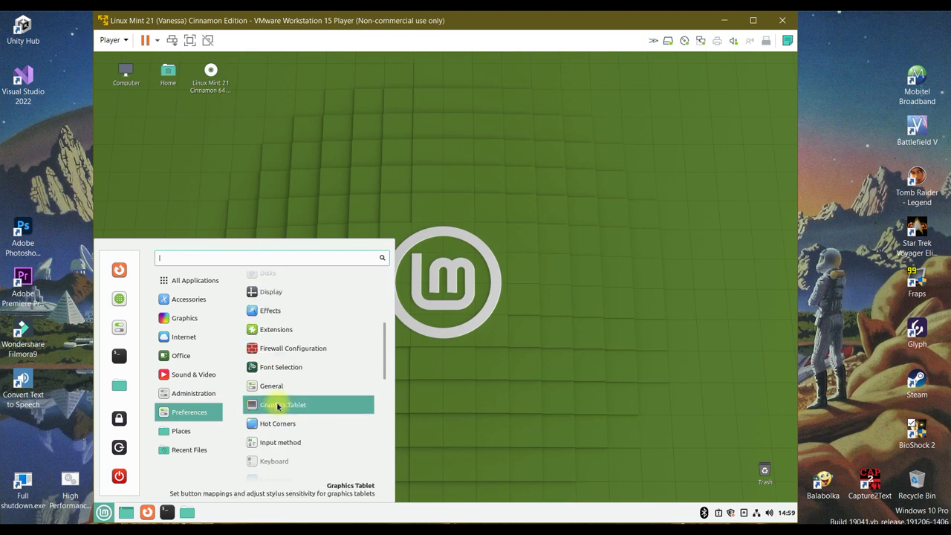
scroll(279, 412, down, 6)
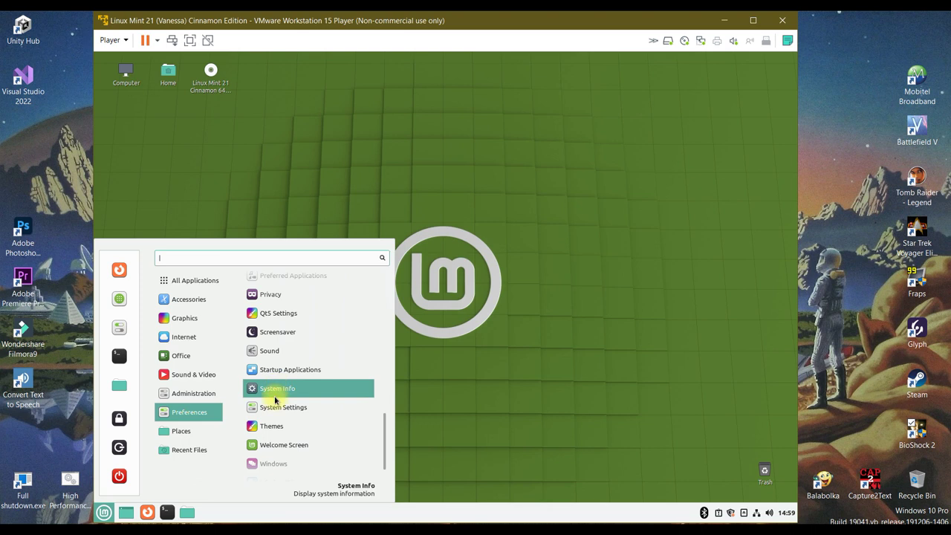
click(275, 410)
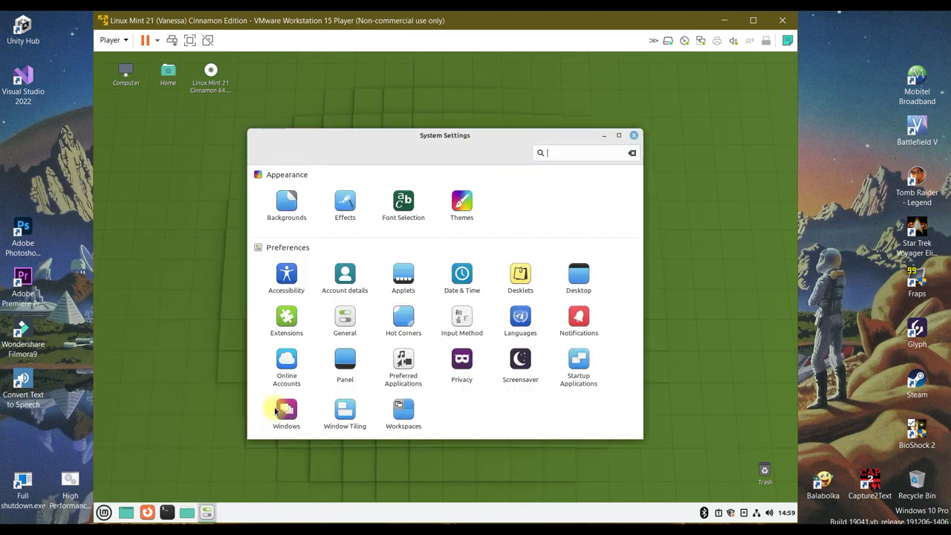
double_click(446, 141)
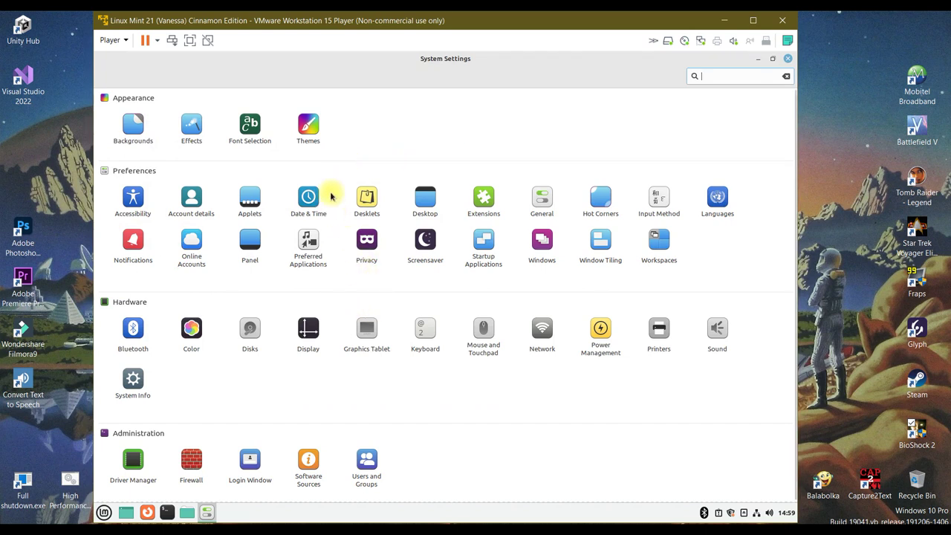
- View the icon and application choices in the Themes settings and return to the settings overview
click(318, 128)
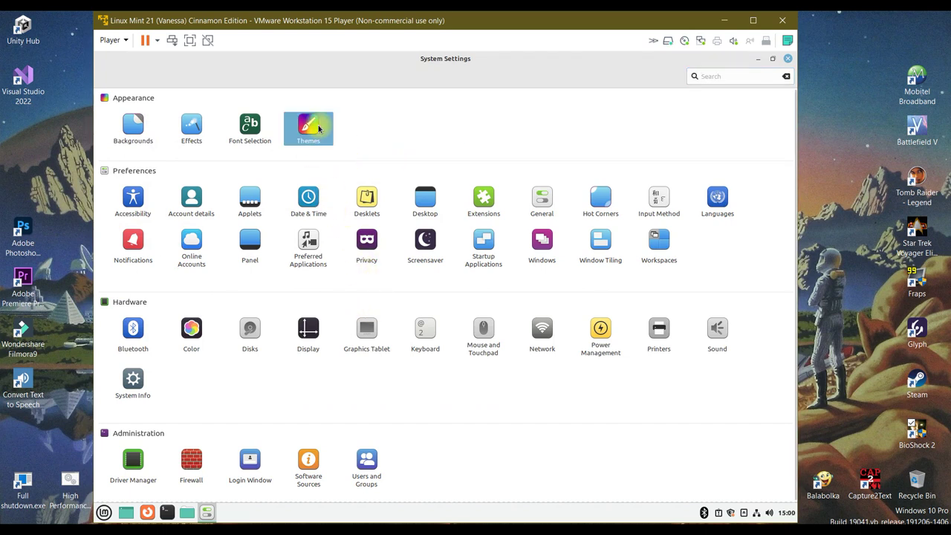
click(318, 129)
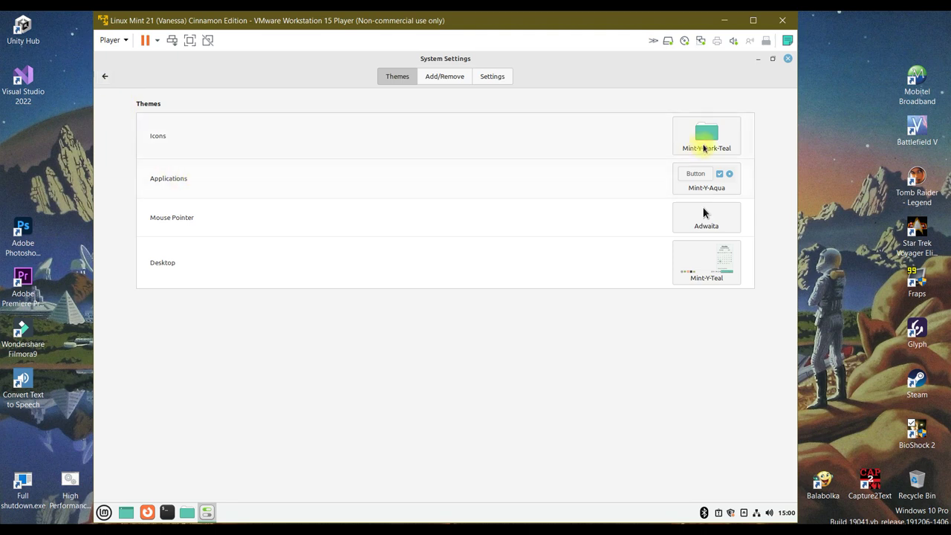
click(702, 144)
click(474, 167)
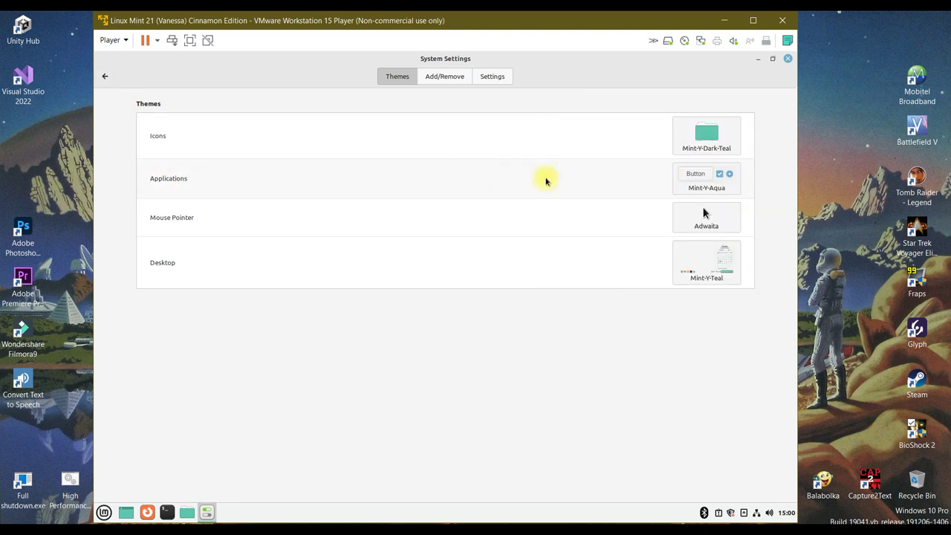
click(690, 180)
click(442, 179)
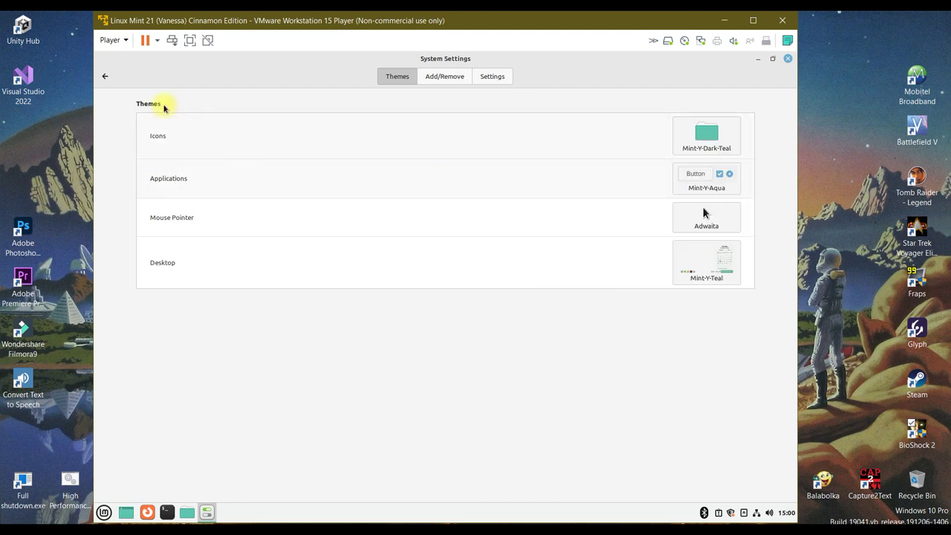
click(106, 76)
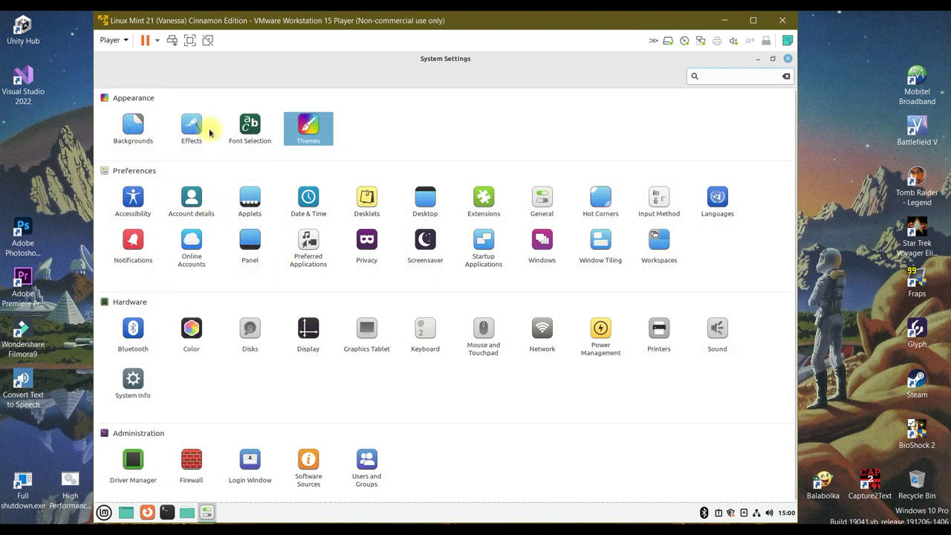
- View the Linux Mint and Vanessa background collections and the General settings page, returning to the overview
click(127, 133)
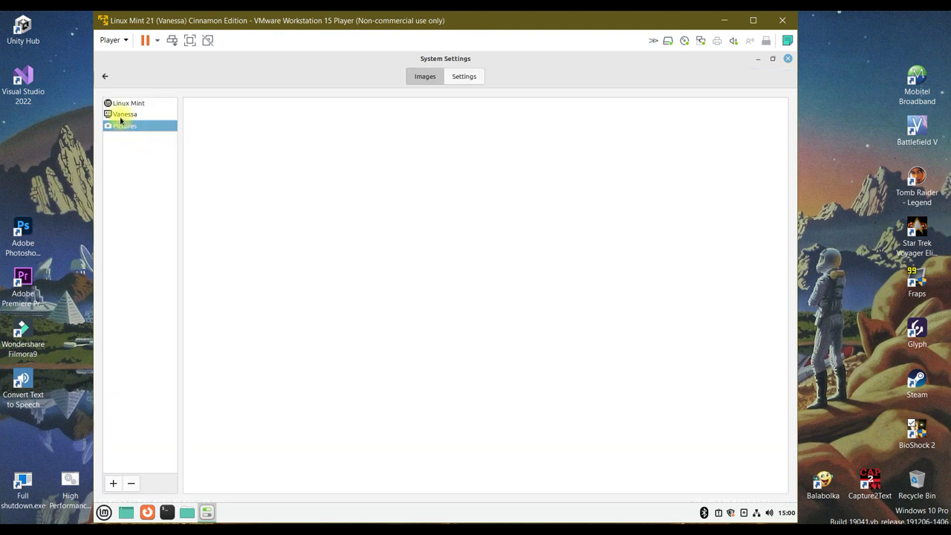
click(122, 104)
click(127, 114)
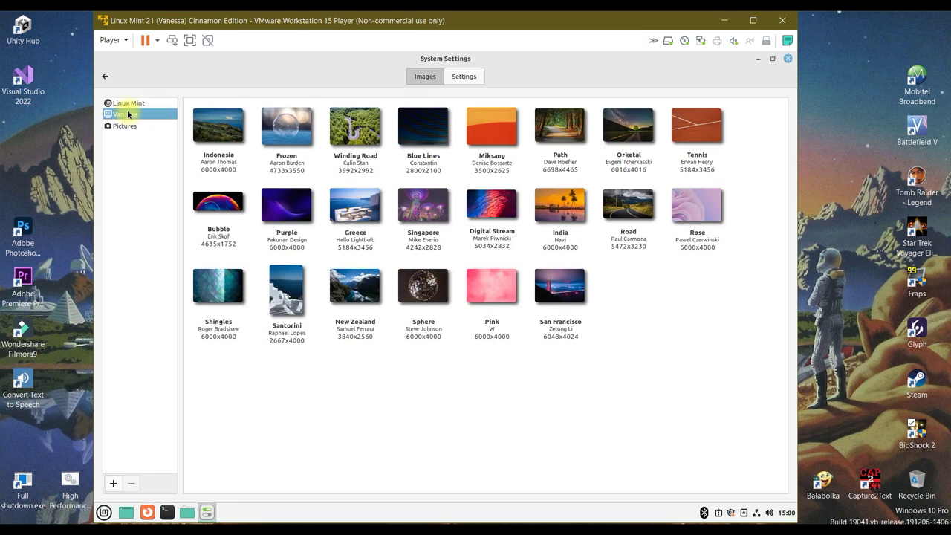
click(107, 80)
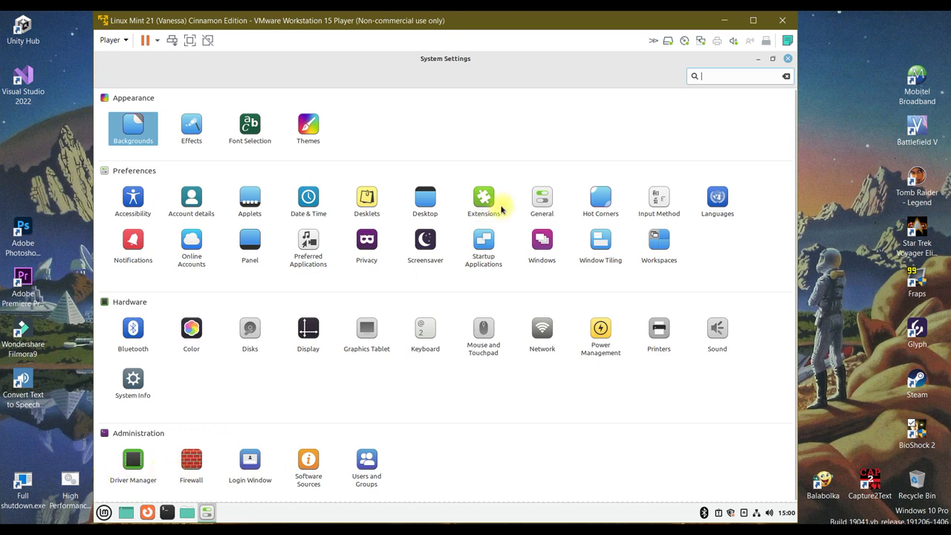
click(545, 202)
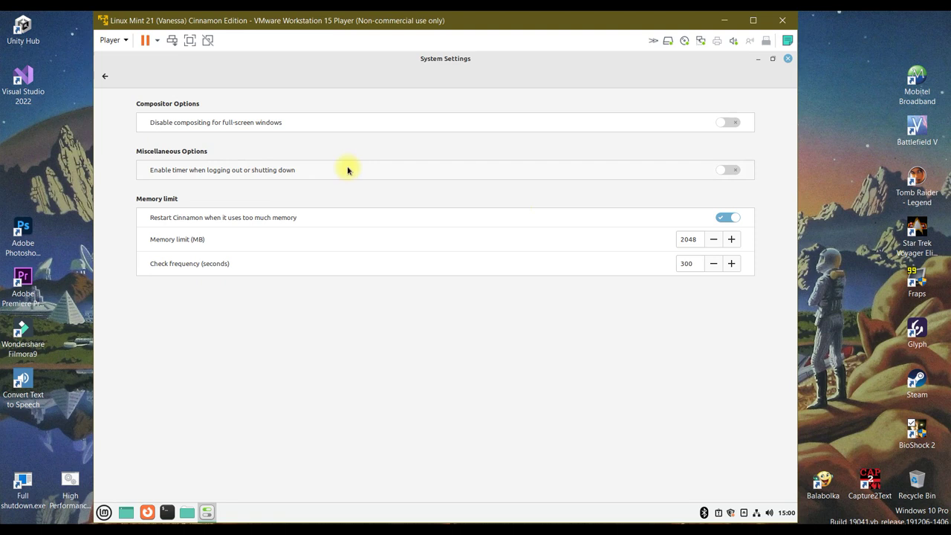
click(106, 78)
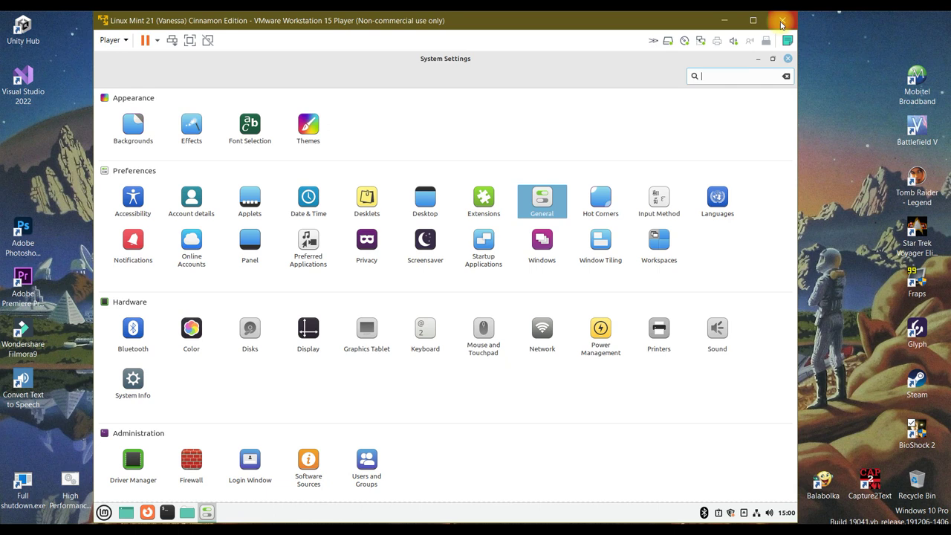
- Close the System Settings window inside Linux Mint while keeping the virtual machine running
click(781, 21)
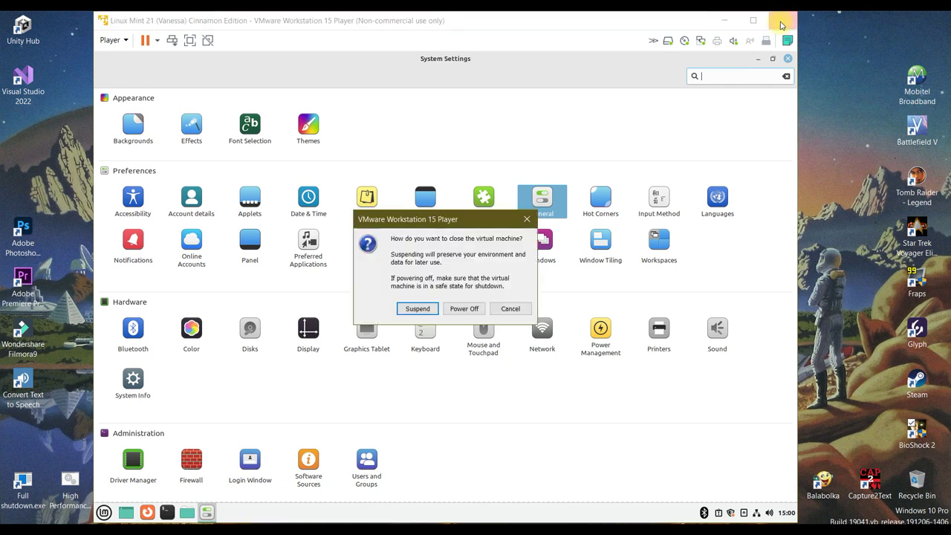
click(510, 308)
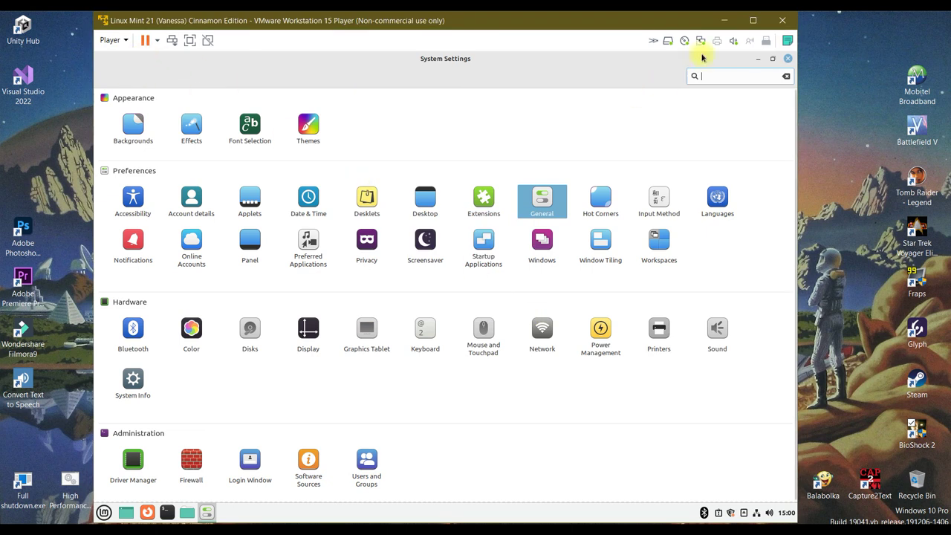
click(786, 60)
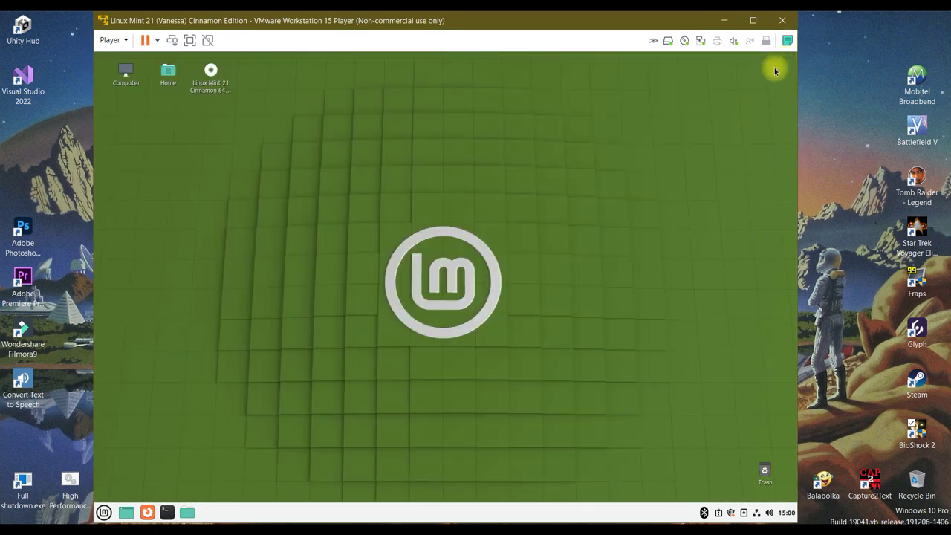
- Shut down the Linux Mint virtual machine from its own session power options
click(103, 511)
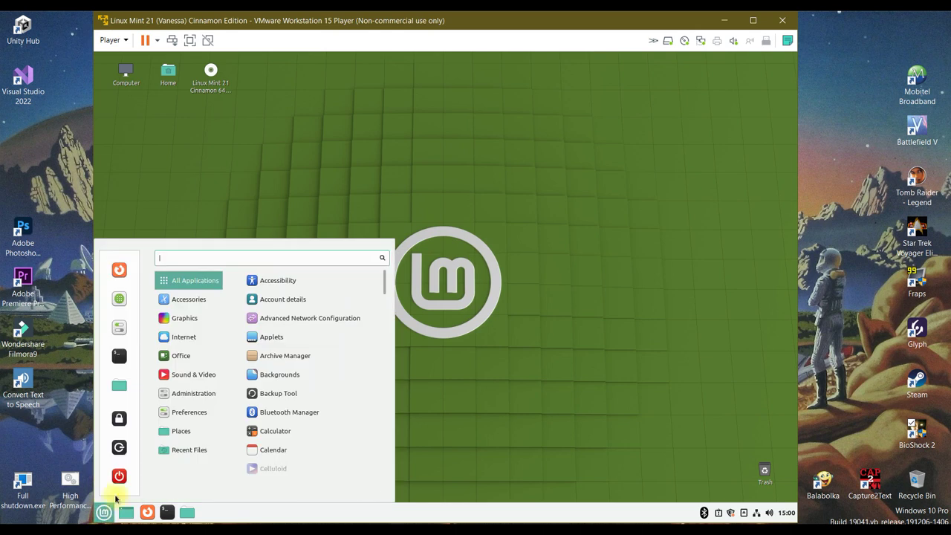
click(119, 475)
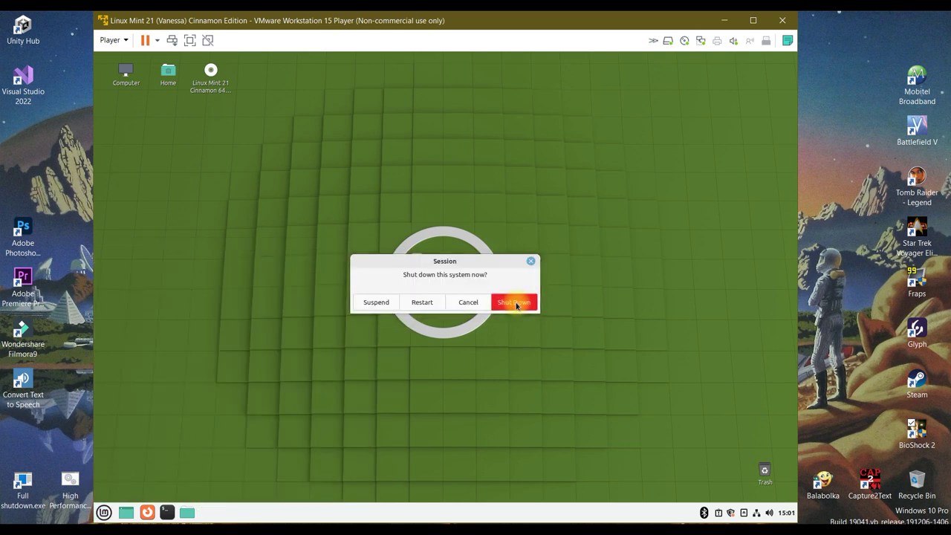
click(514, 302)
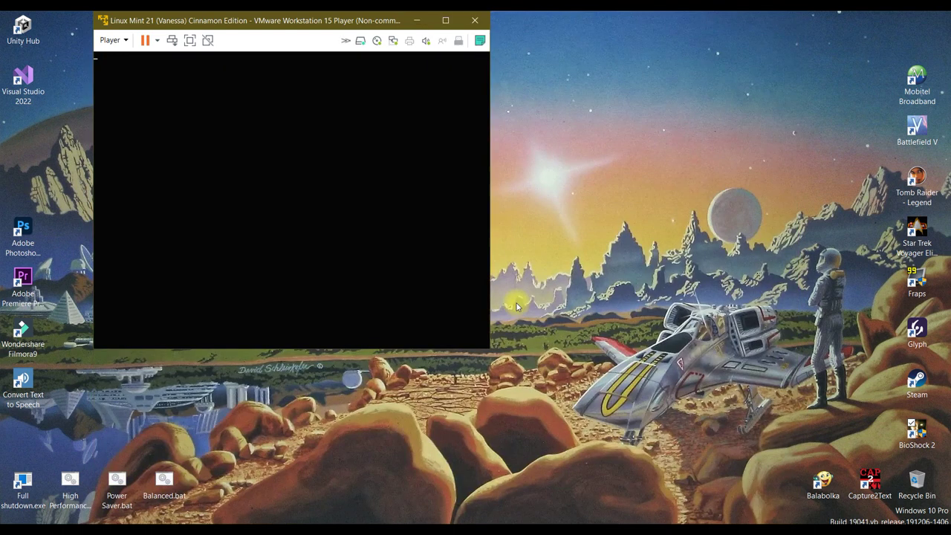